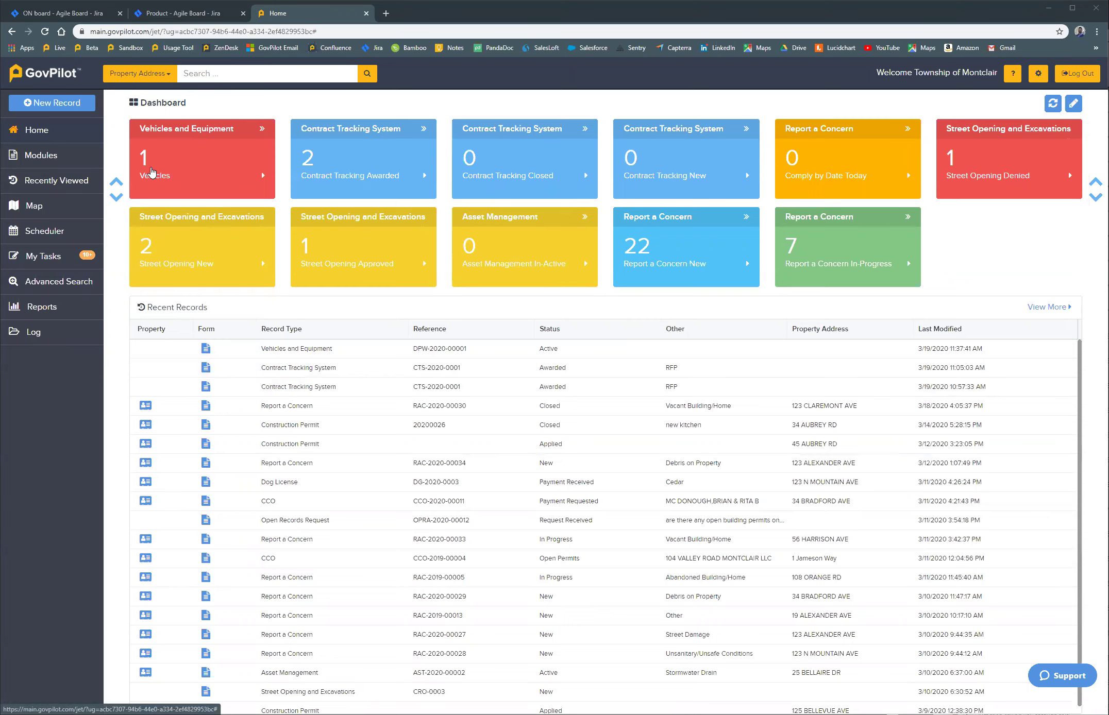
Step: Open vehicle DPW-2020-00001 from Vehicles and Equipment and view its maintenance history
click(154, 171)
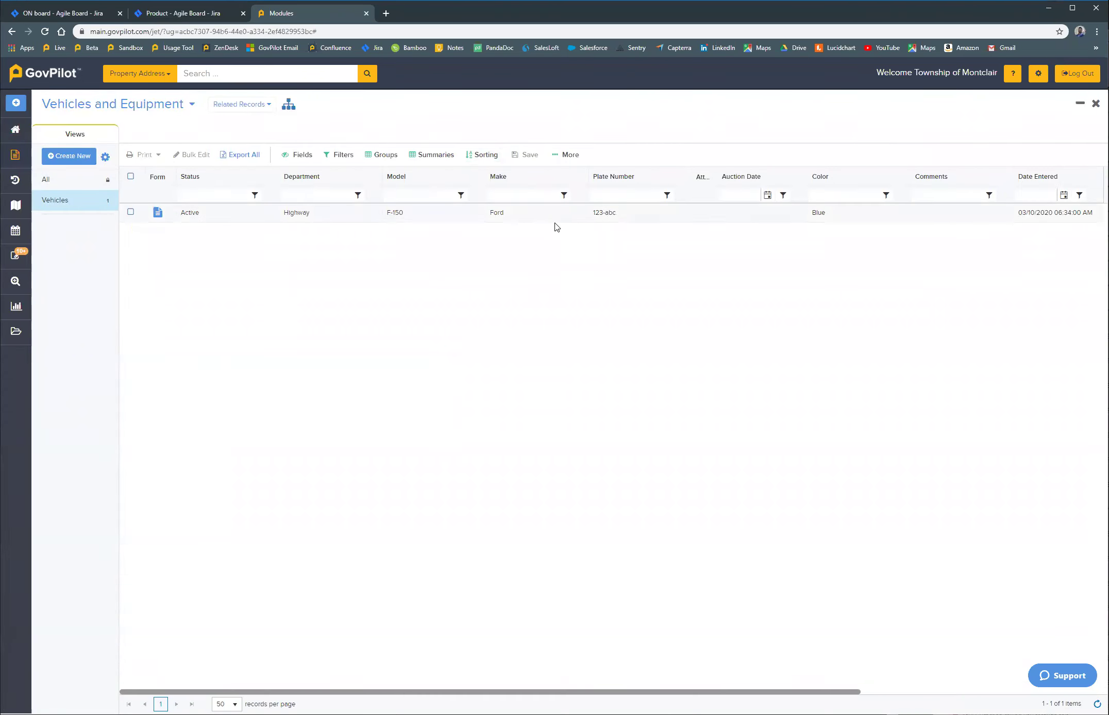
click(159, 212)
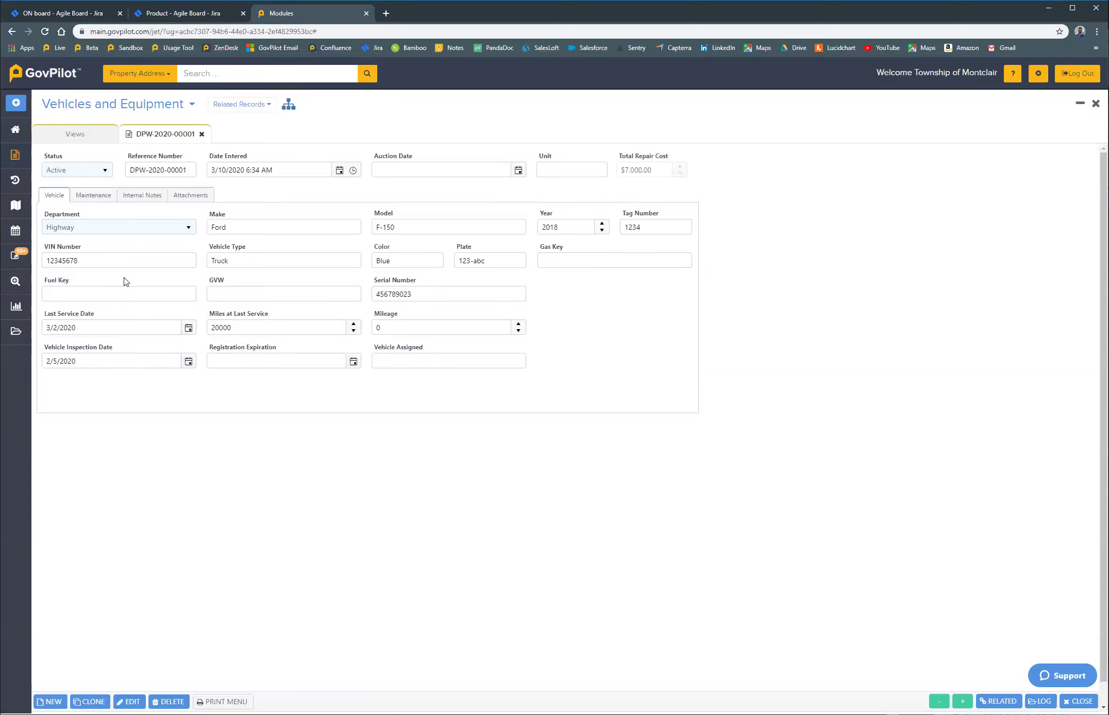
click(98, 196)
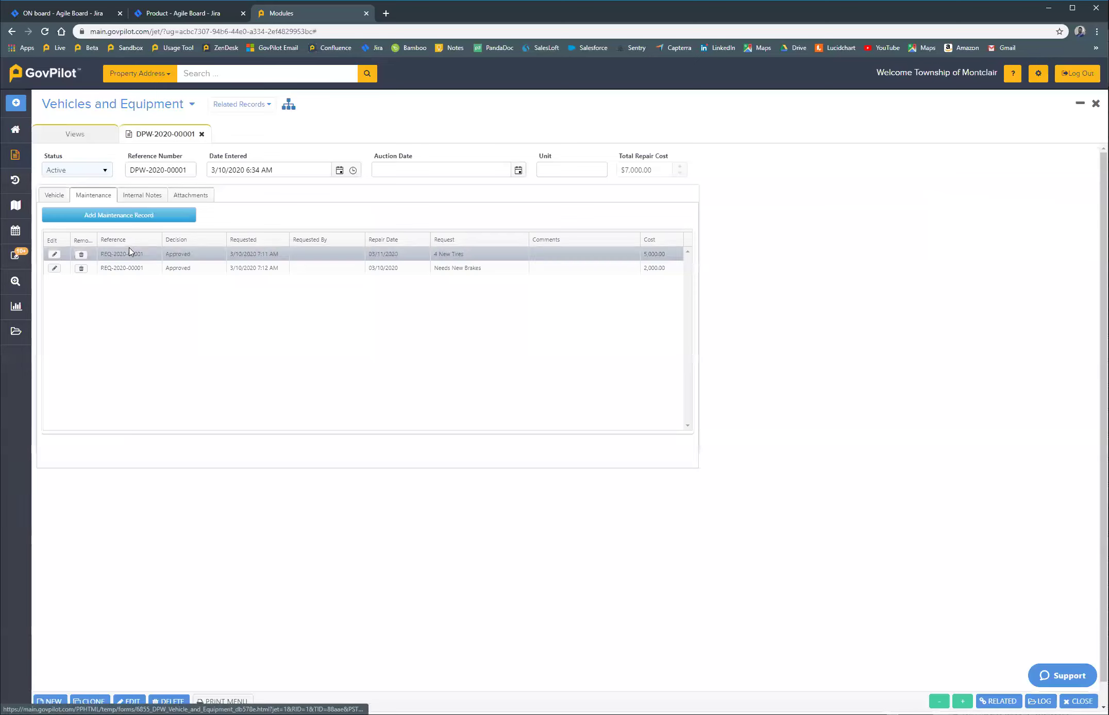
Step: Start a blank new maintenance record for the Ford F-150 from its Maintenance list
click(137, 253)
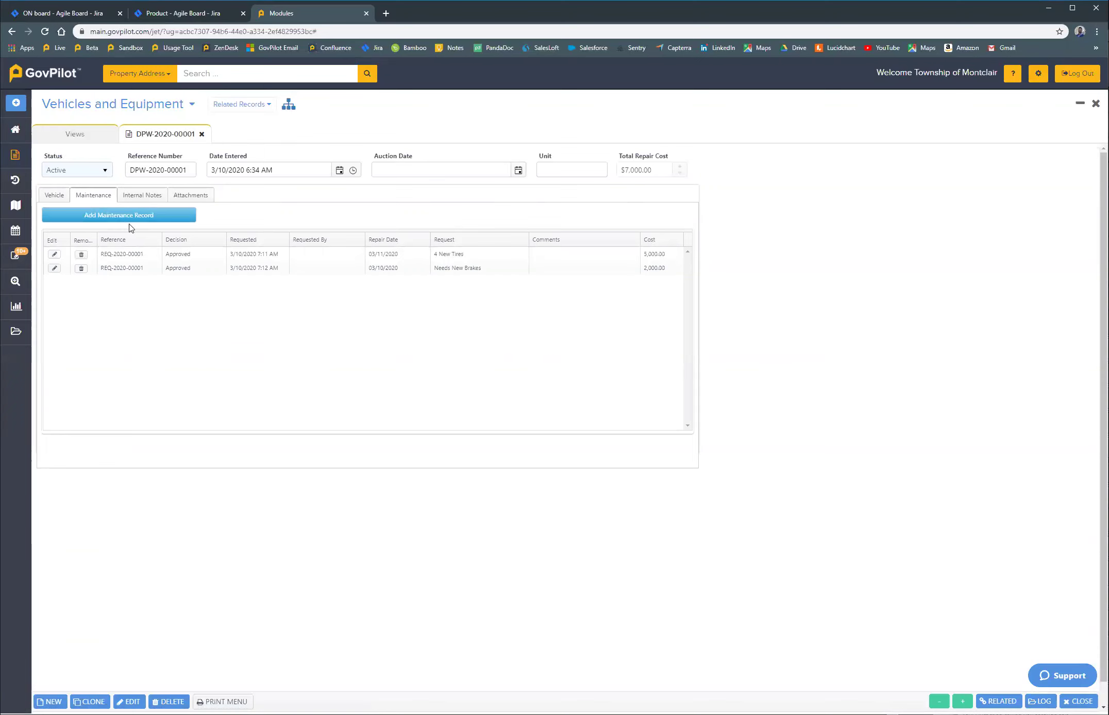
click(129, 217)
click(129, 243)
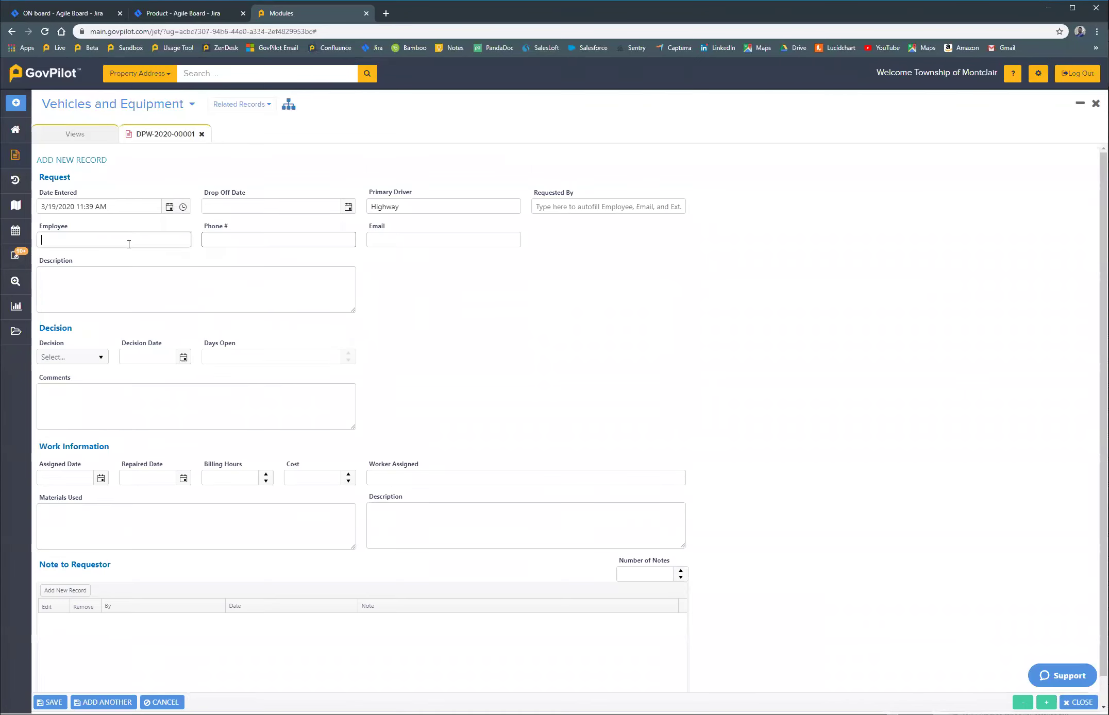
Step: Enter the requesting employee's name, phone number and e-mail address
key(Tab)
text(3333333333)
key(Tab)
Step: Set the drop-off date to 3/23/2020, describe it as 'Oil Change', and save the request
click(349, 207)
click(234, 304)
click(200, 285)
text(Oil Change)
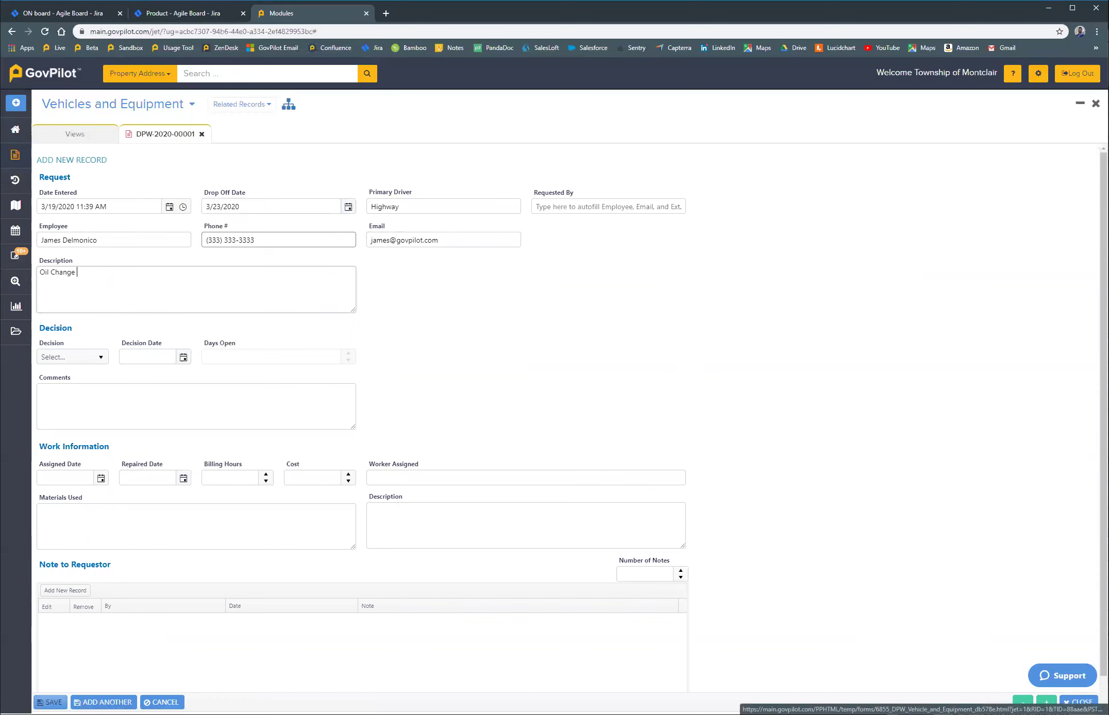
click(50, 702)
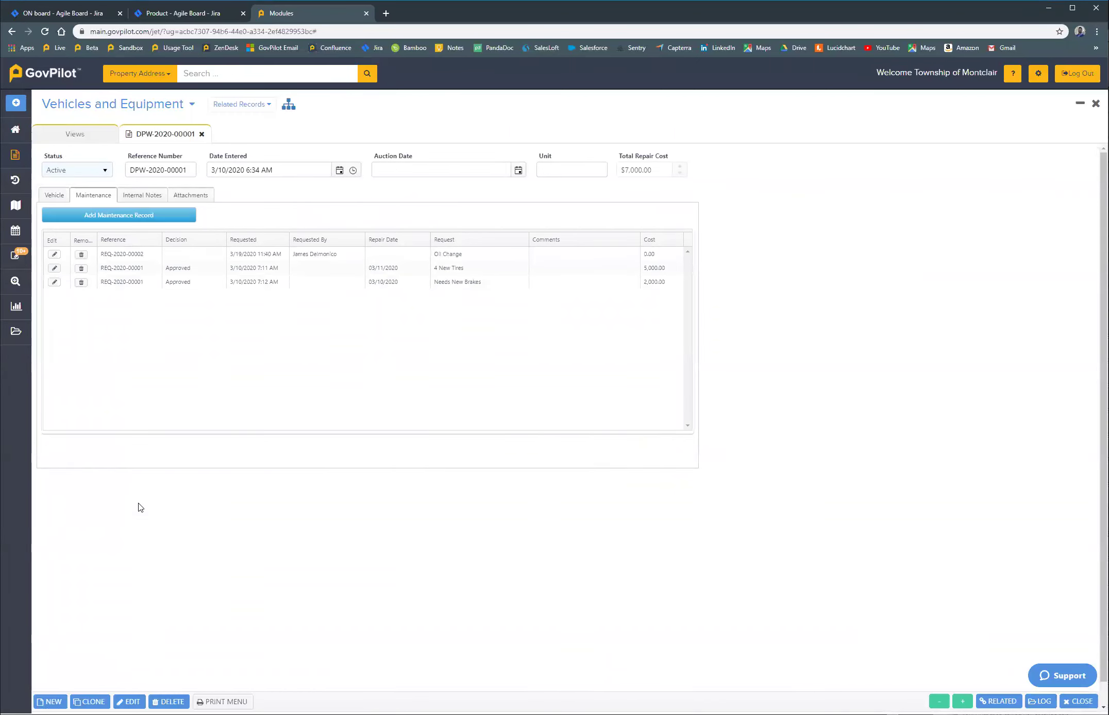
Step: Set the Oil Change request's decision to Approved with the comment 'approved'
click(54, 254)
click(72, 328)
click(62, 351)
click(99, 361)
text(approved)
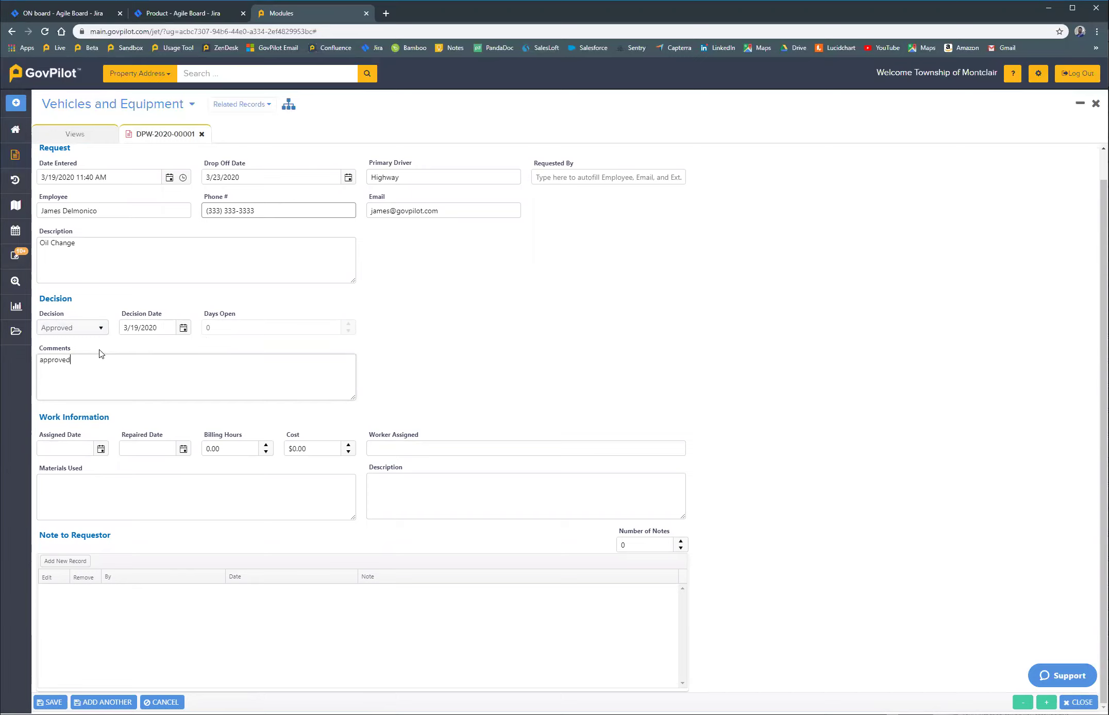
click(101, 448)
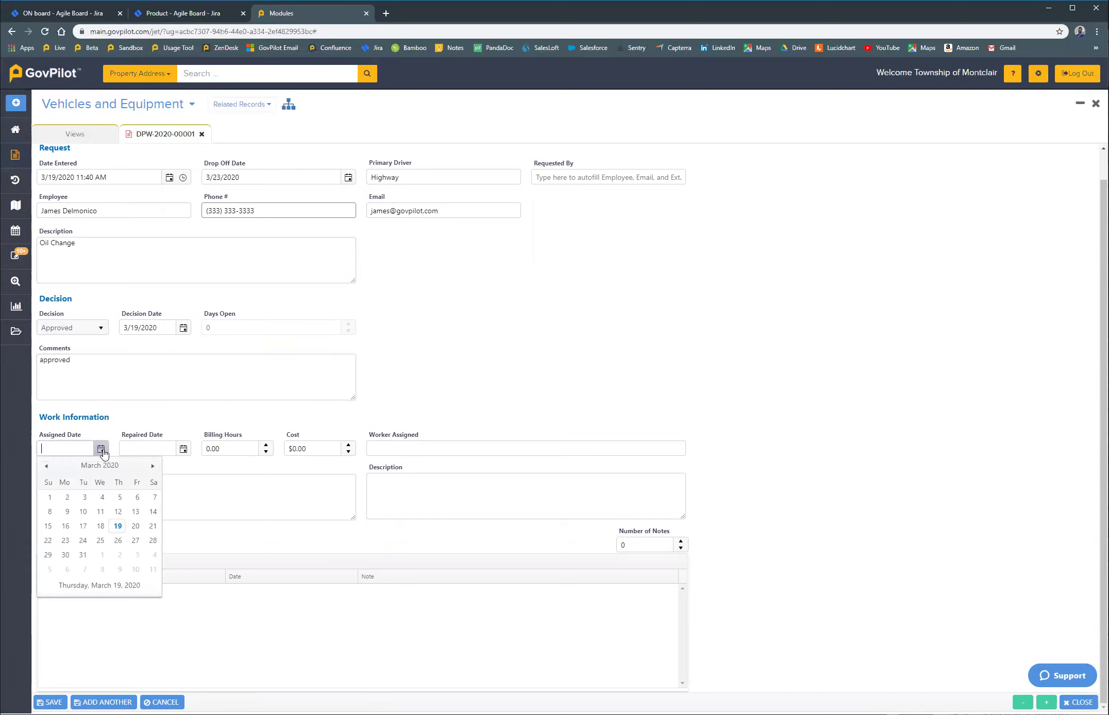
Step: Set assigned and repaired dates to 3/23/2020, billing hours to 4 and cost to 500
click(65, 540)
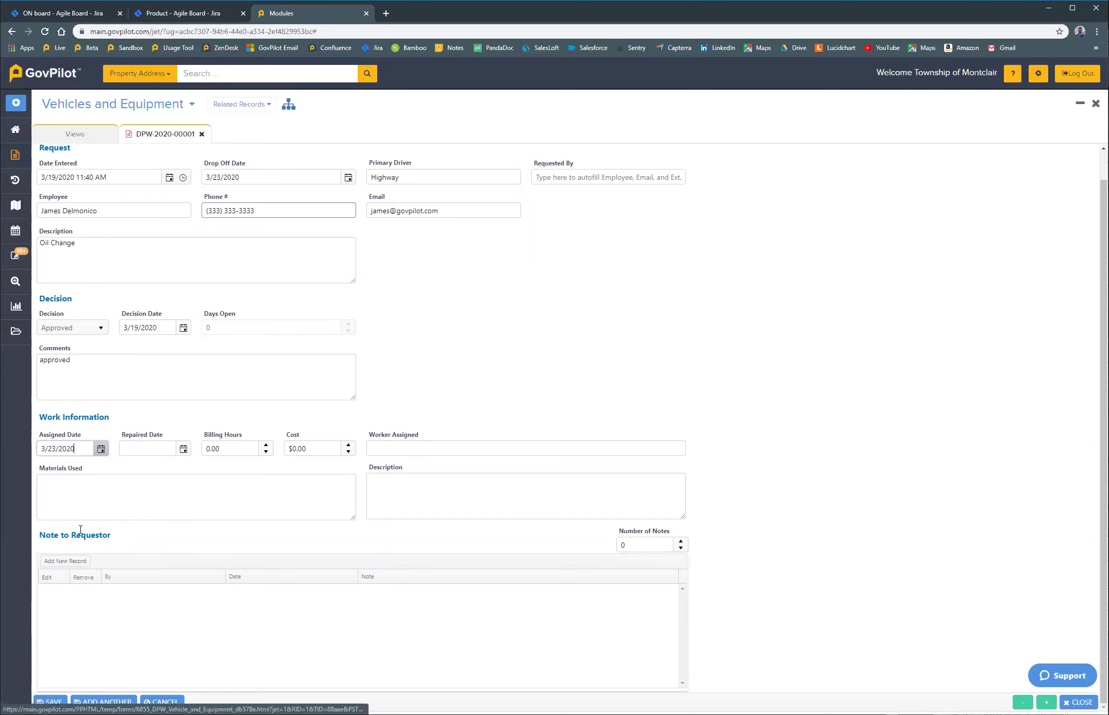
click(182, 449)
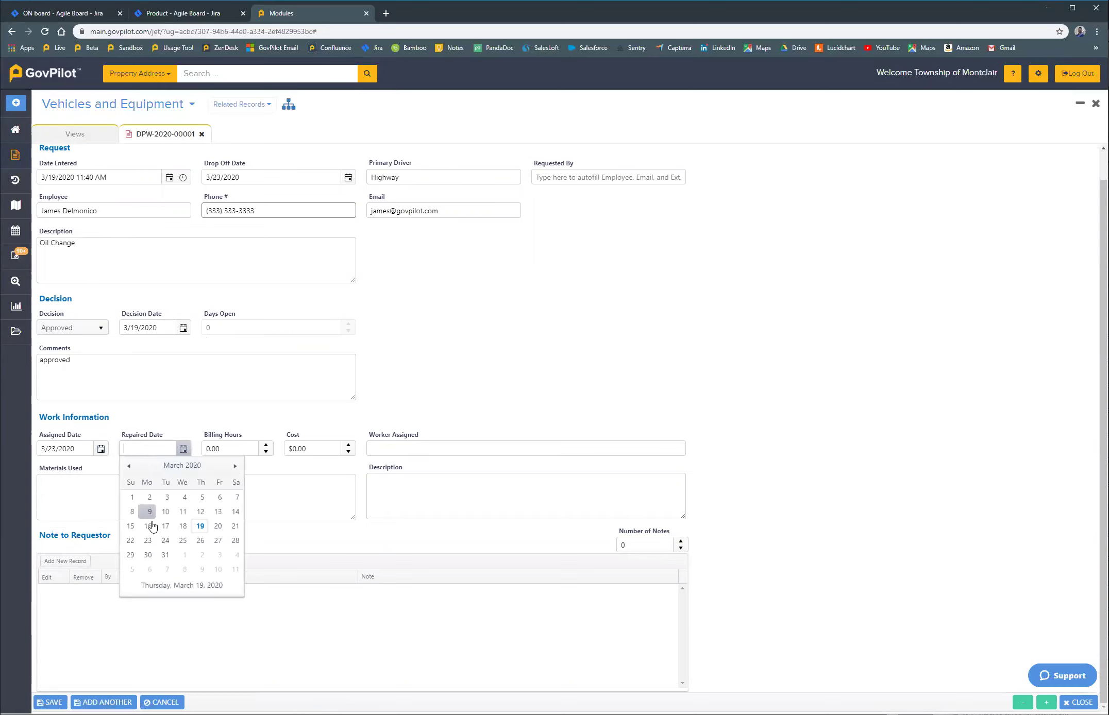
click(148, 540)
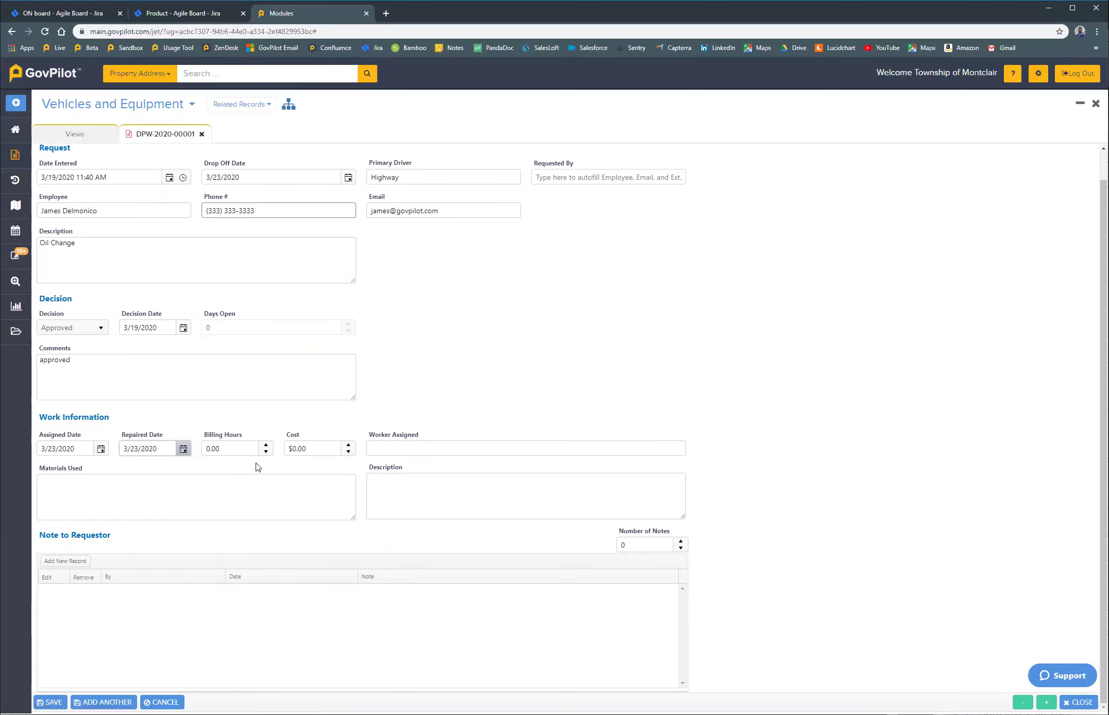
click(230, 449)
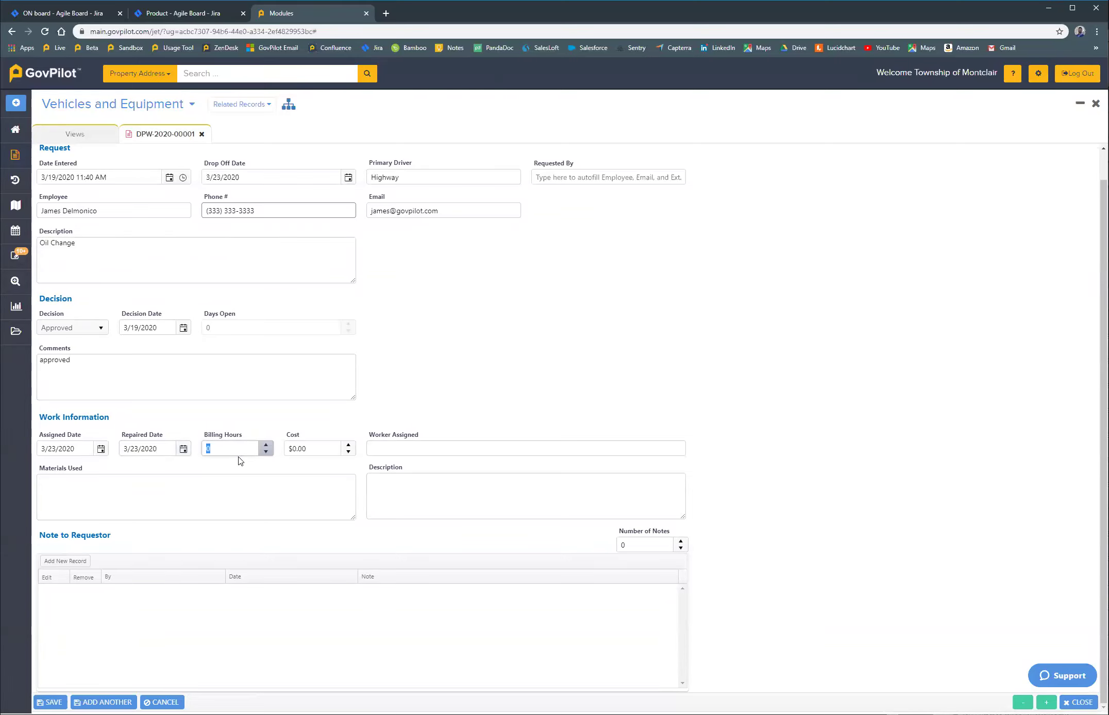
text(4)
click(325, 448)
text(500)
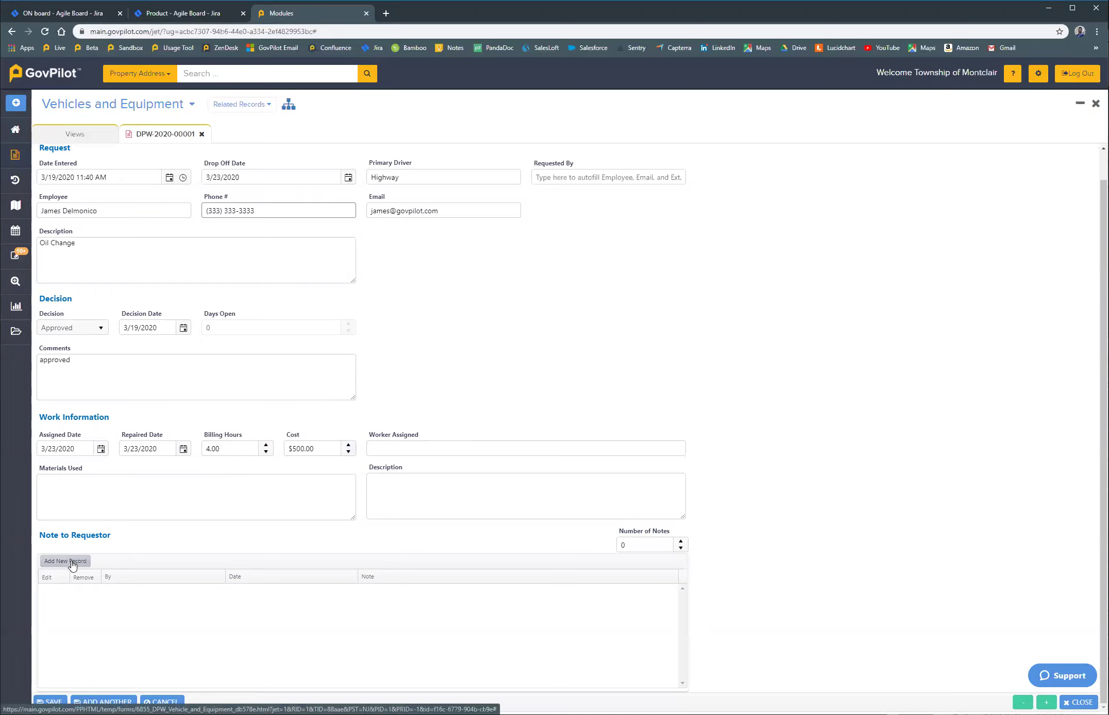
Step: Enter '2 oil can' as the materials used and save the Oil Change record
click(93, 489)
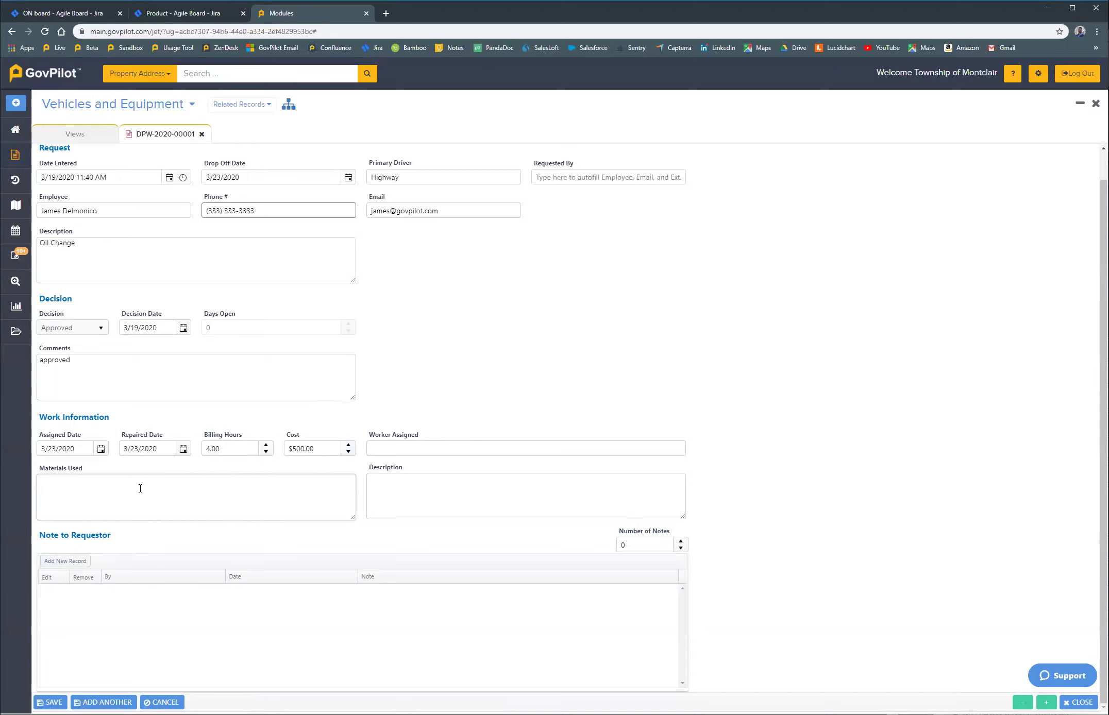
text(2 oil cans)
click(50, 701)
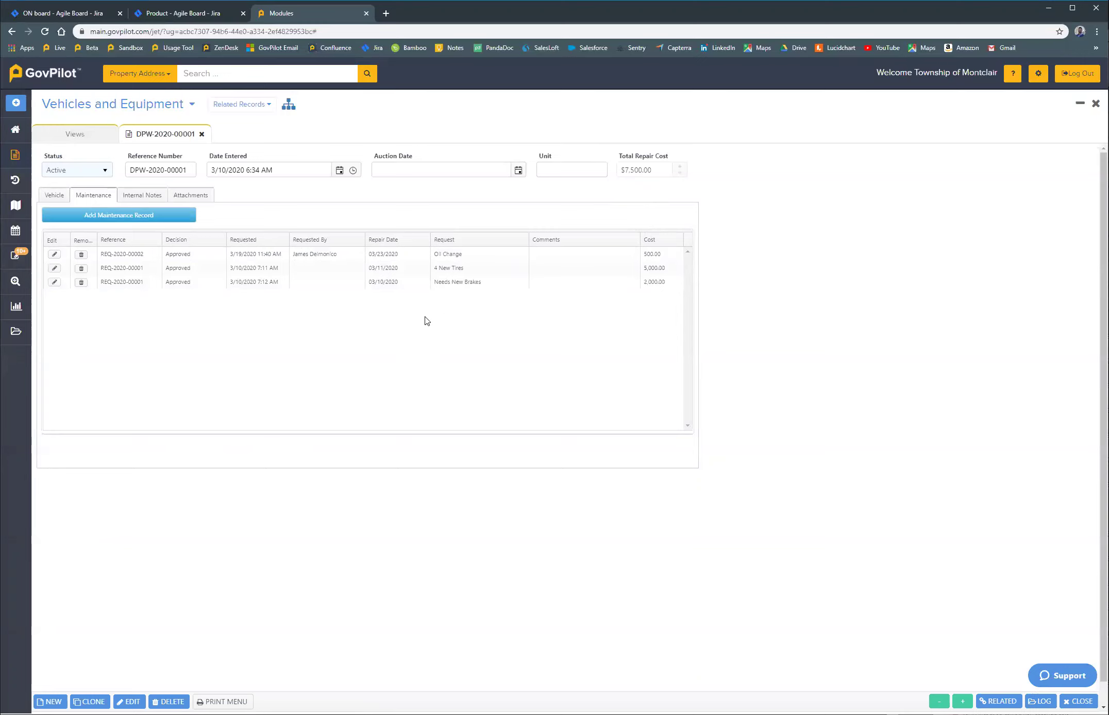
Step: Switch to the Vehicle tab to view the F-150's main details
click(56, 195)
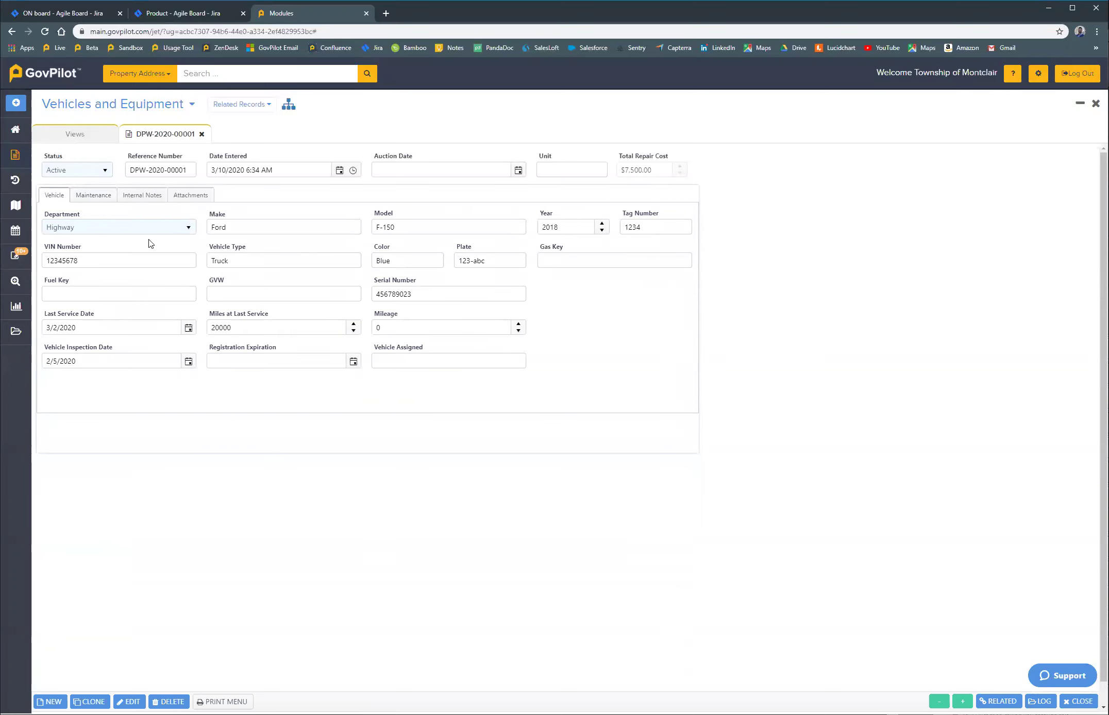